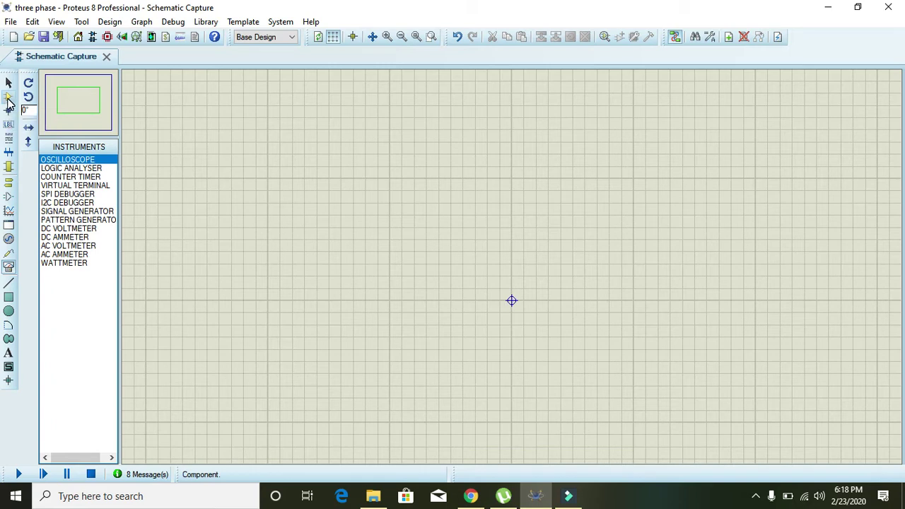
- Place a V3PHASE three-phase source as V1, positioned left of the sheet centre and slightly raised
click(9, 99)
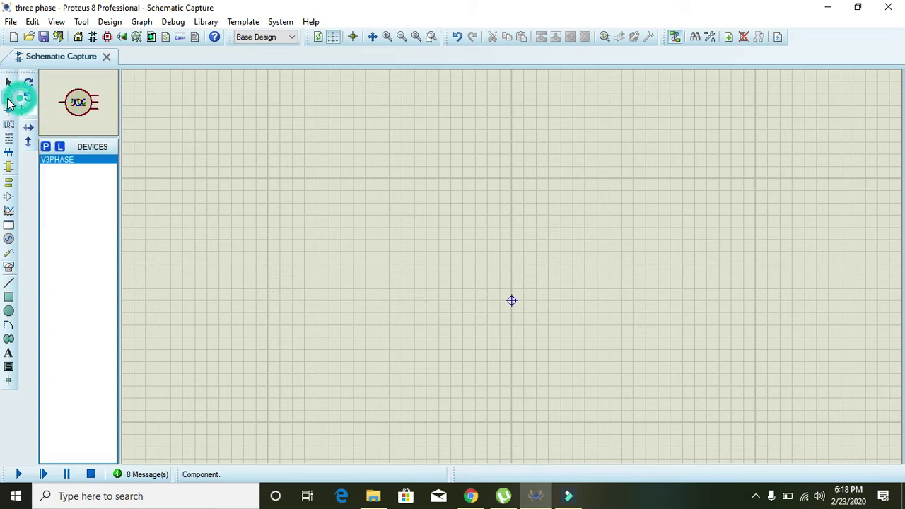
click(62, 161)
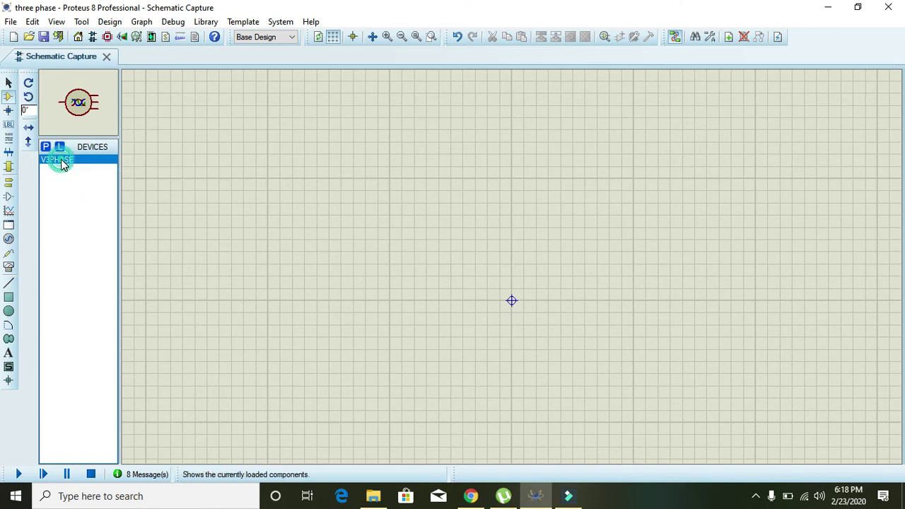
click(319, 260)
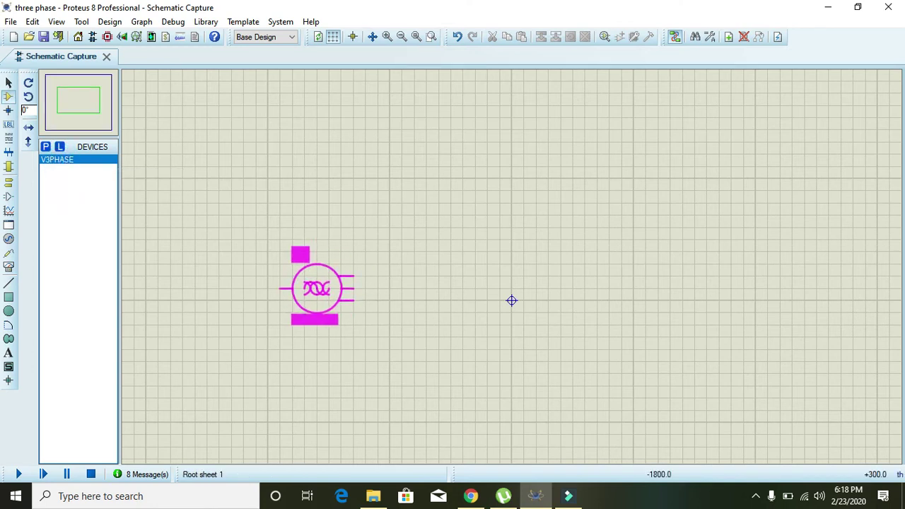
click(294, 259)
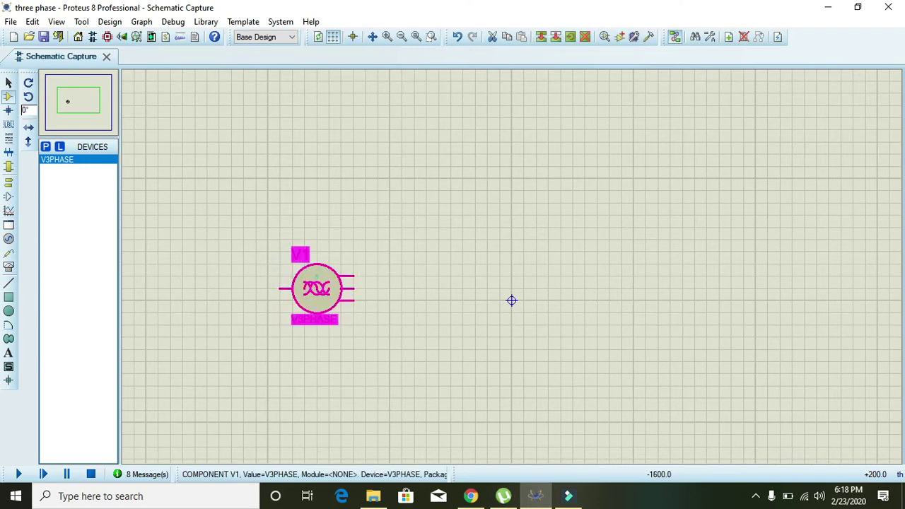
drag(301, 279, 251, 279)
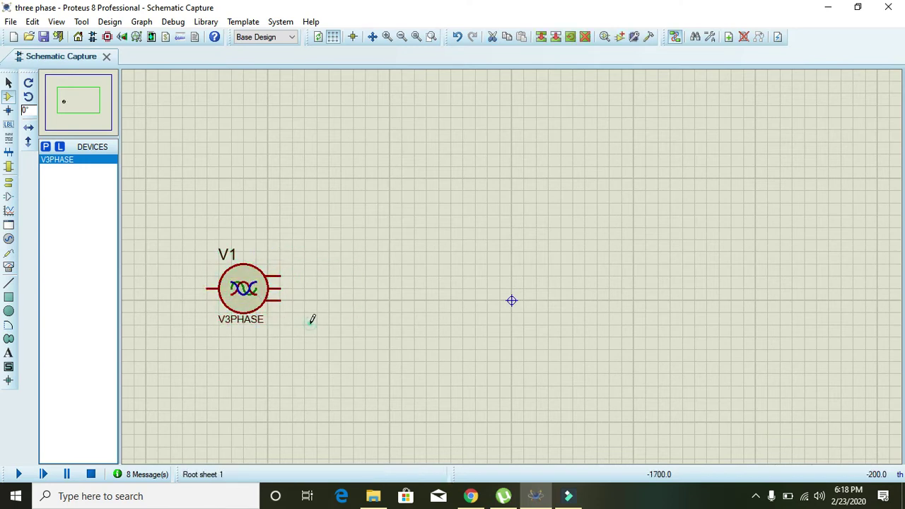
click(246, 290)
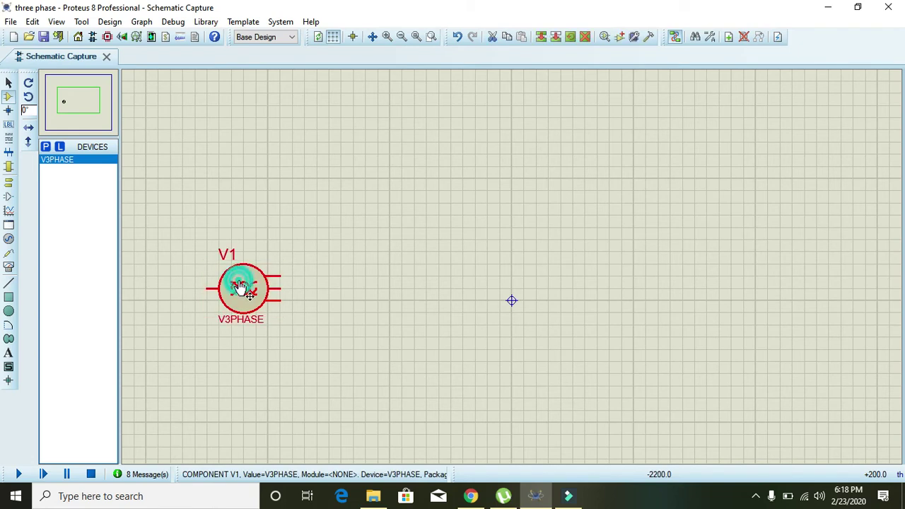
drag(246, 290, 246, 277)
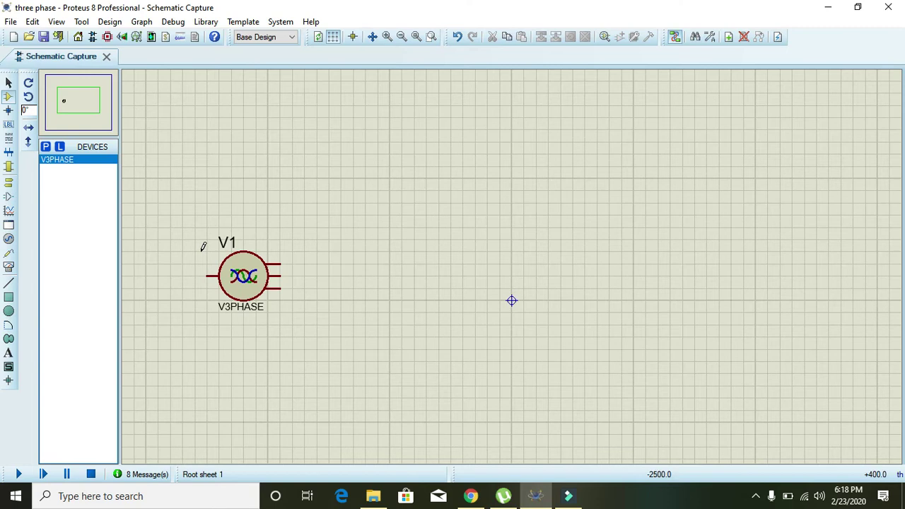
- Add a GROUND terminal left of V1 and wire it to V1's left pin
click(9, 190)
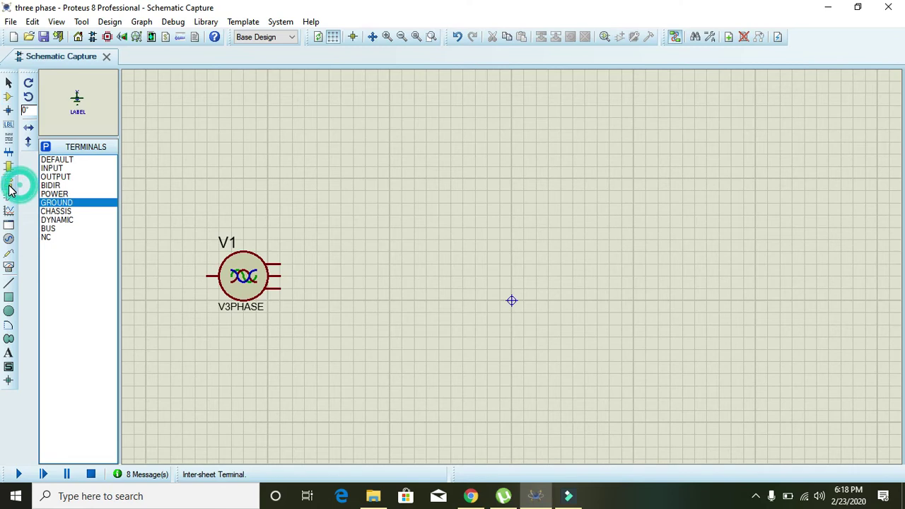
click(67, 203)
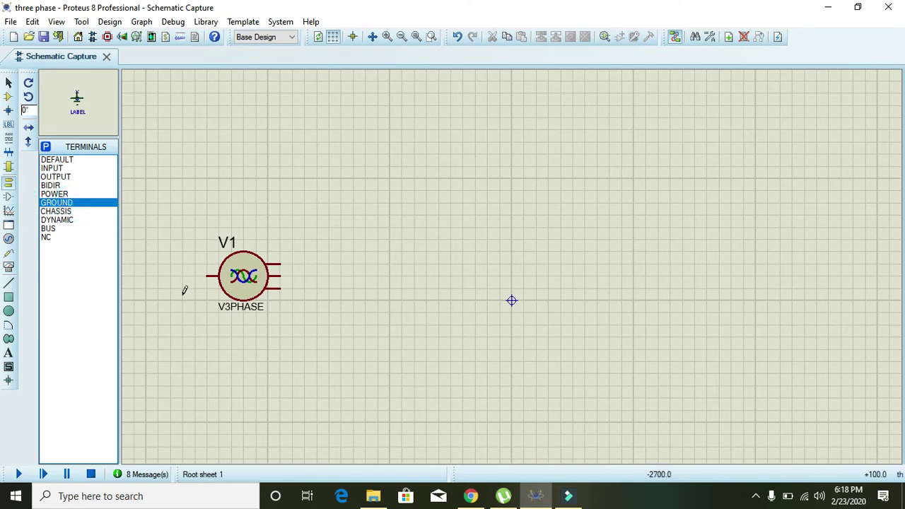
click(181, 295)
click(183, 289)
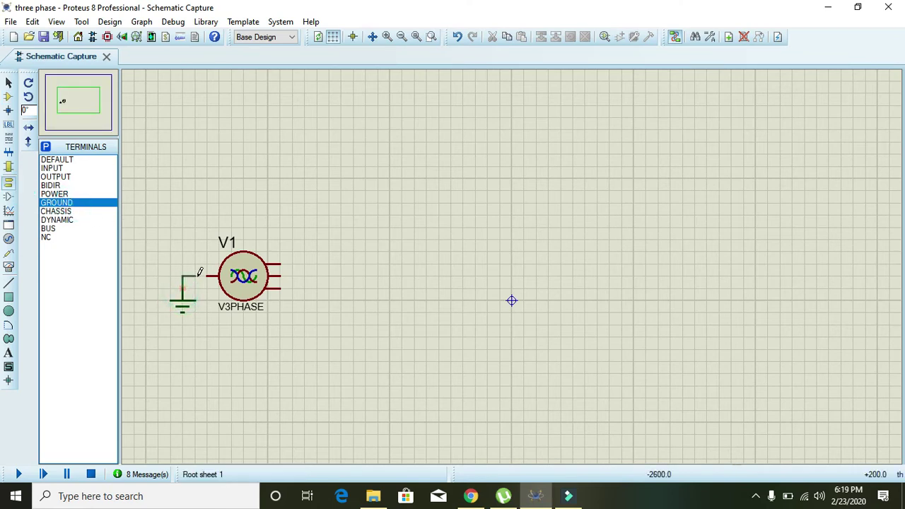
click(209, 276)
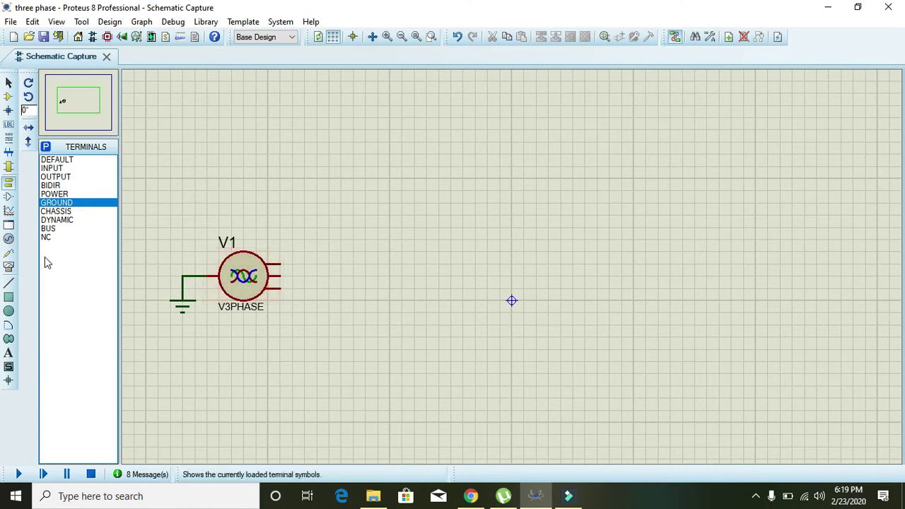
- Place an OSCILLOSCOPE virtual instrument to the right of V1
click(12, 270)
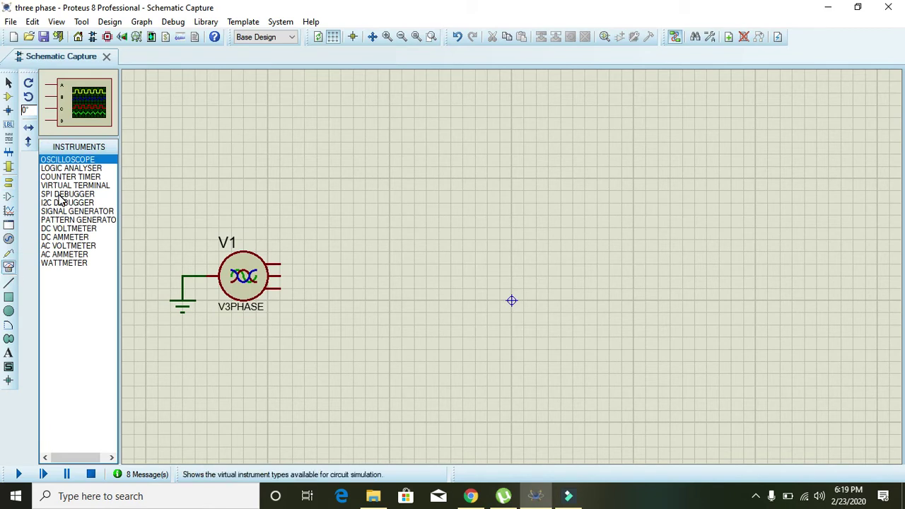
click(68, 162)
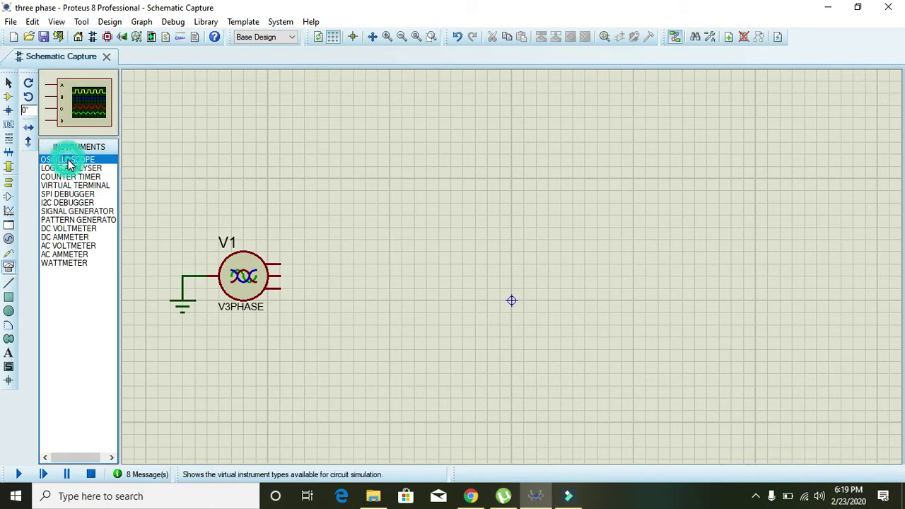
click(454, 271)
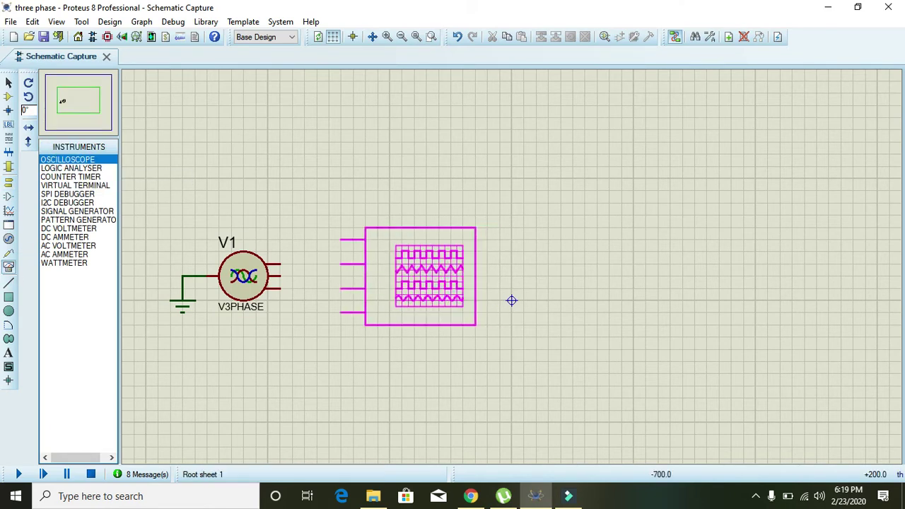
click(425, 289)
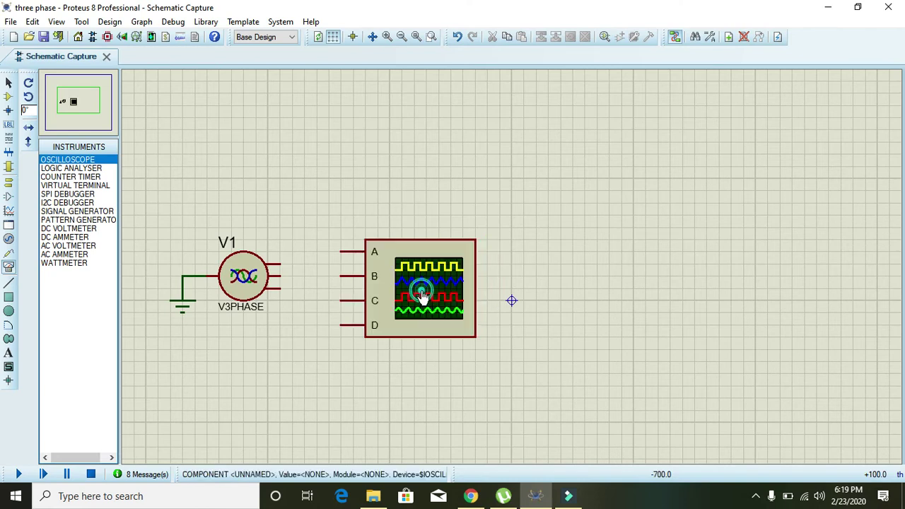
- Wire scope channels A, B and C to V1's top, middle and bottom terminals, then move the scope closer
click(340, 251)
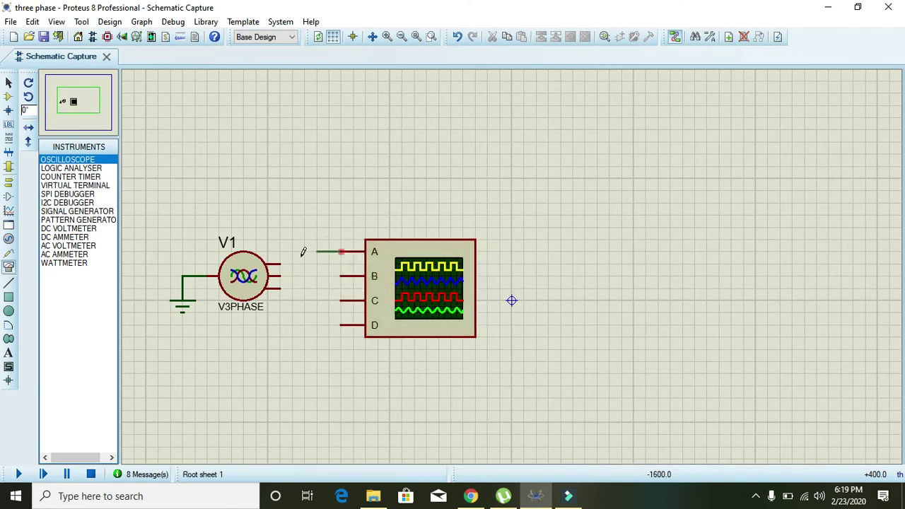
click(281, 265)
click(340, 275)
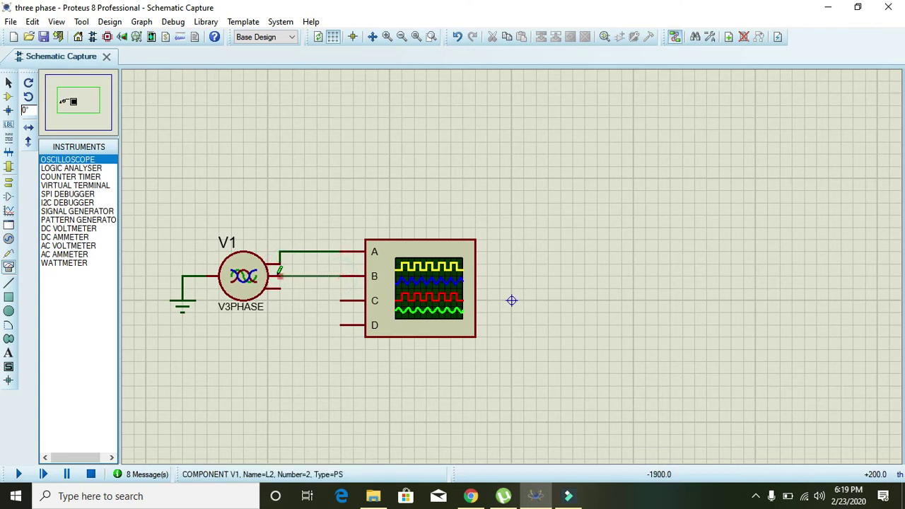
click(279, 275)
click(340, 299)
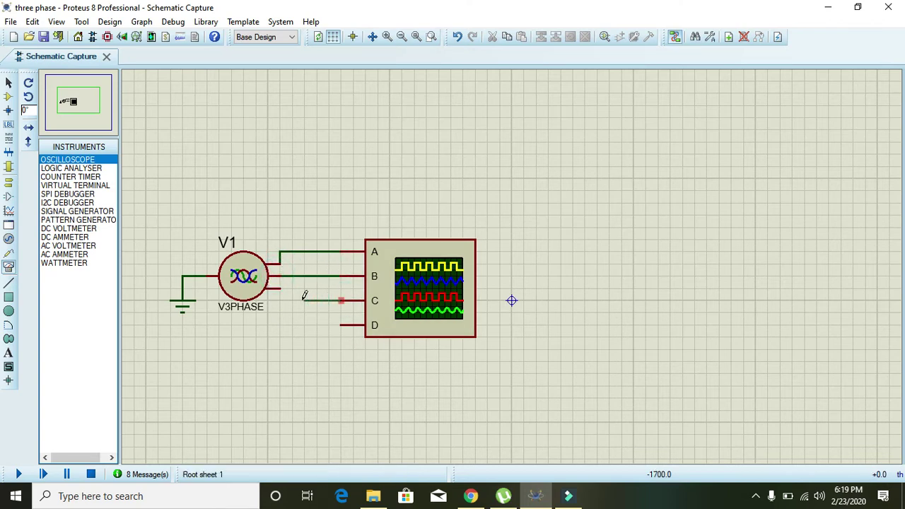
click(280, 285)
drag(450, 300, 433, 295)
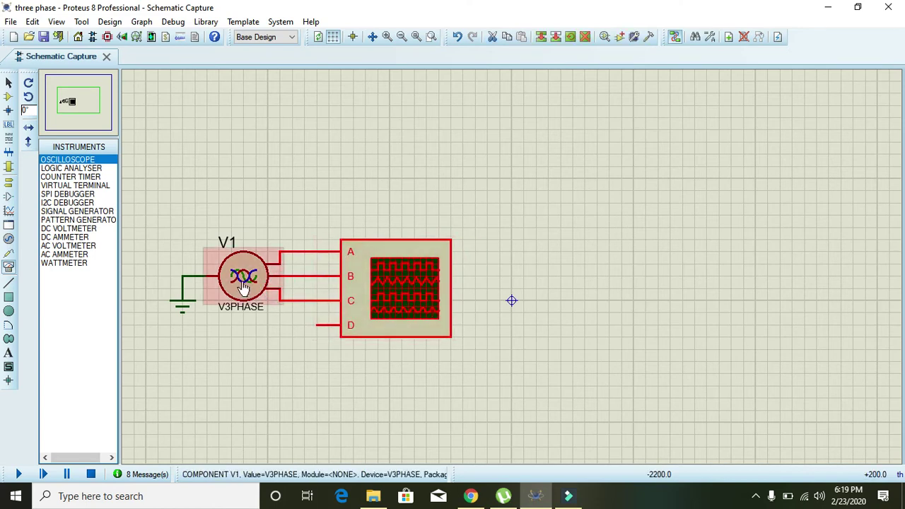
- Change V1's amplitude from 220 to 5 V, keep the frequency at 50 Hz, and confirm
double_click(242, 287)
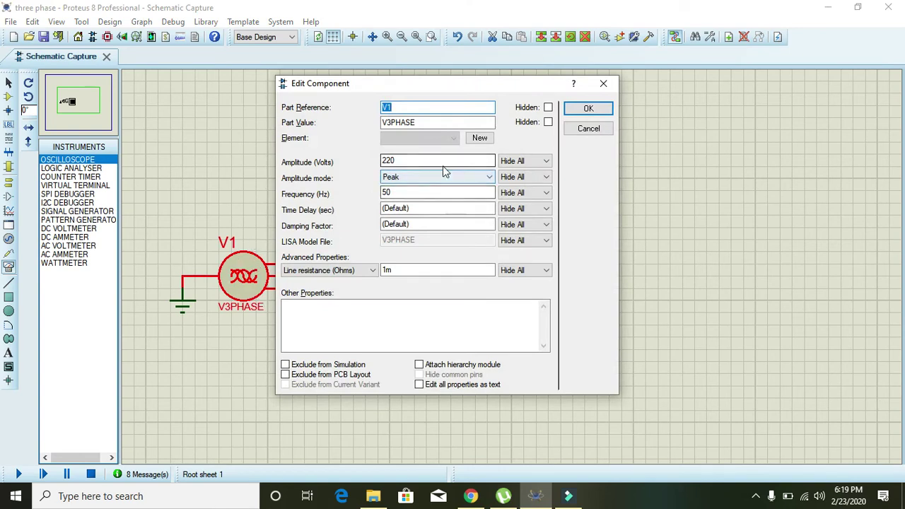
drag(444, 163, 252, 161)
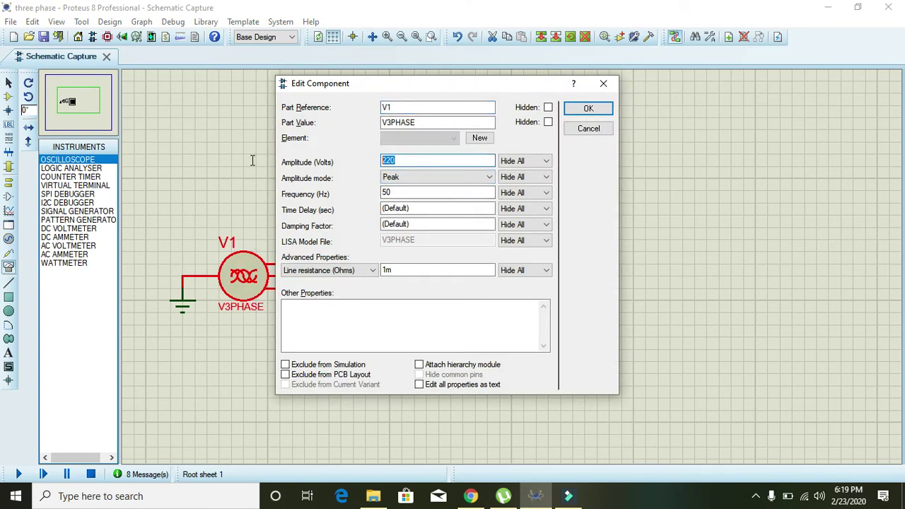
text(5)
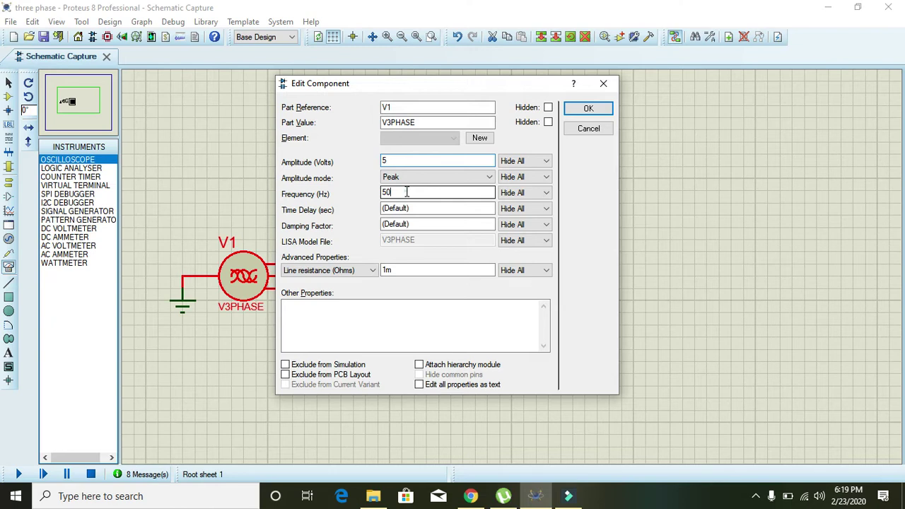
drag(407, 191, 382, 191)
text(50)
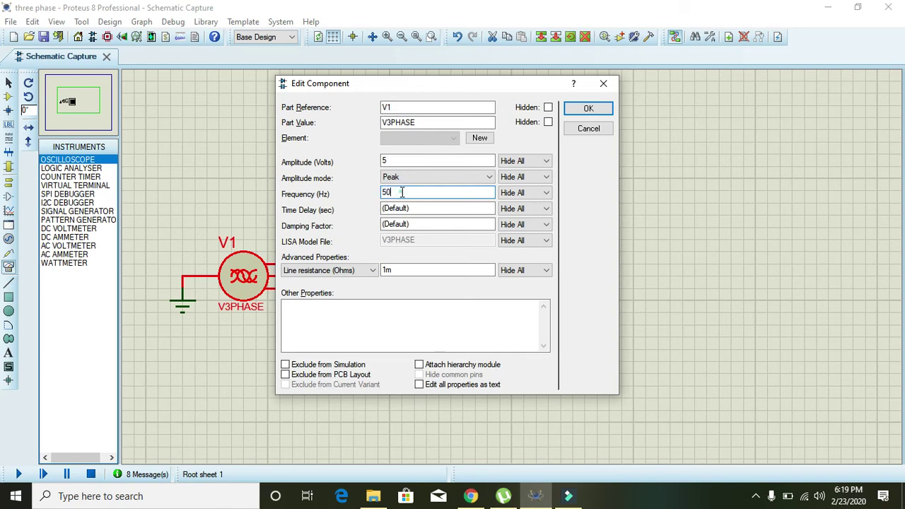
double_click(400, 192)
click(398, 189)
double_click(399, 190)
click(398, 190)
click(588, 108)
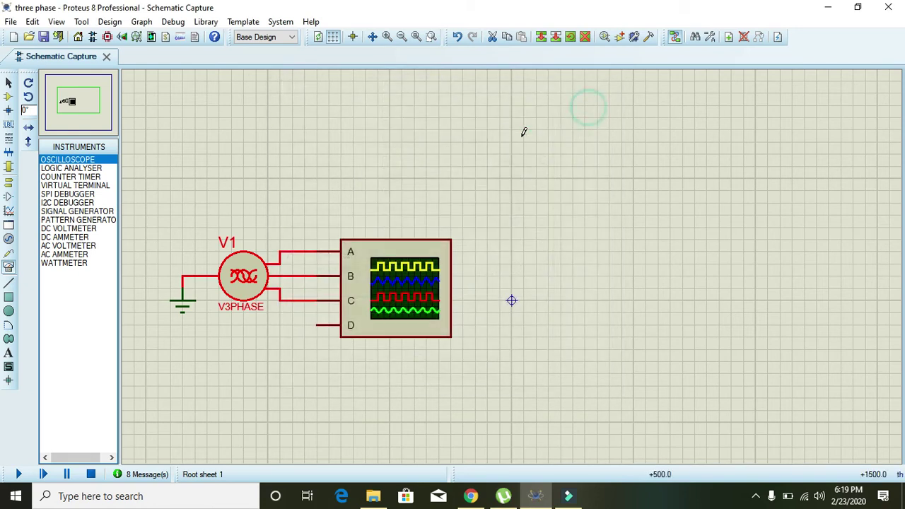
click(483, 158)
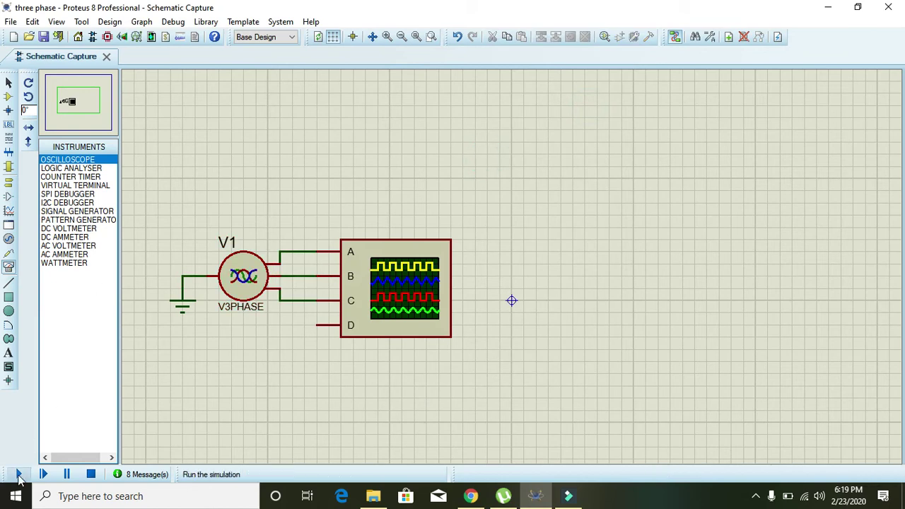
- Run the simulation and set the oscilloscope's horizontal time base to 5m
click(18, 475)
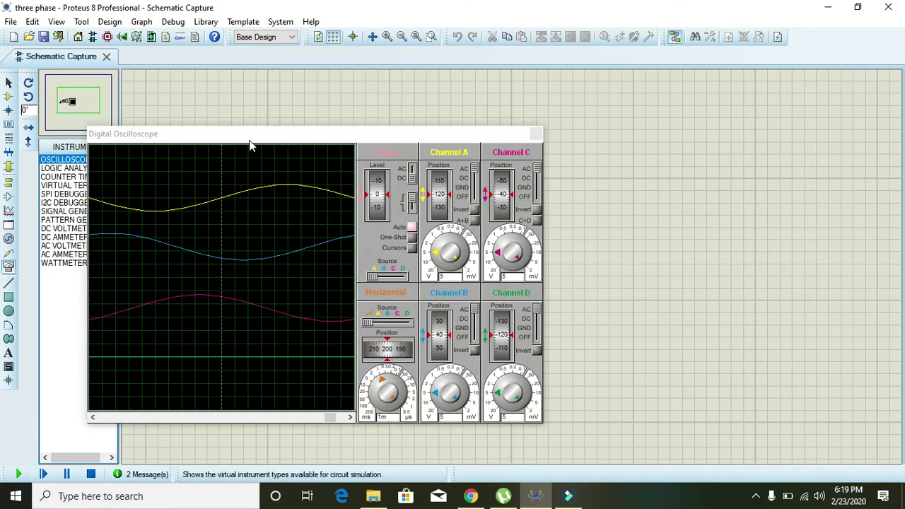
drag(249, 145, 616, 119)
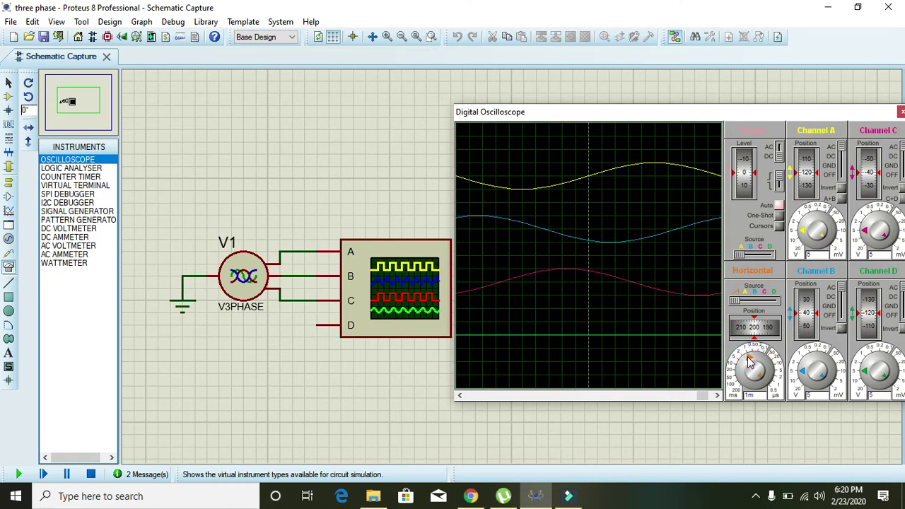
click(750, 362)
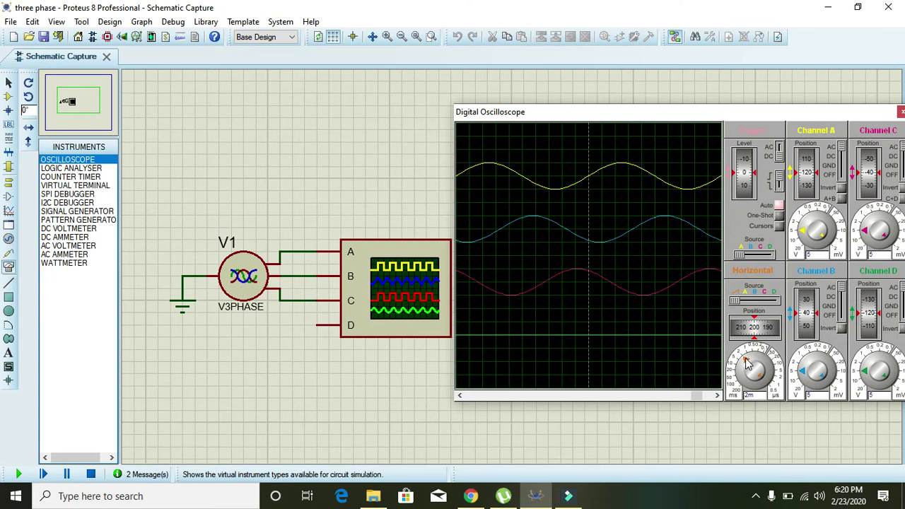
click(750, 360)
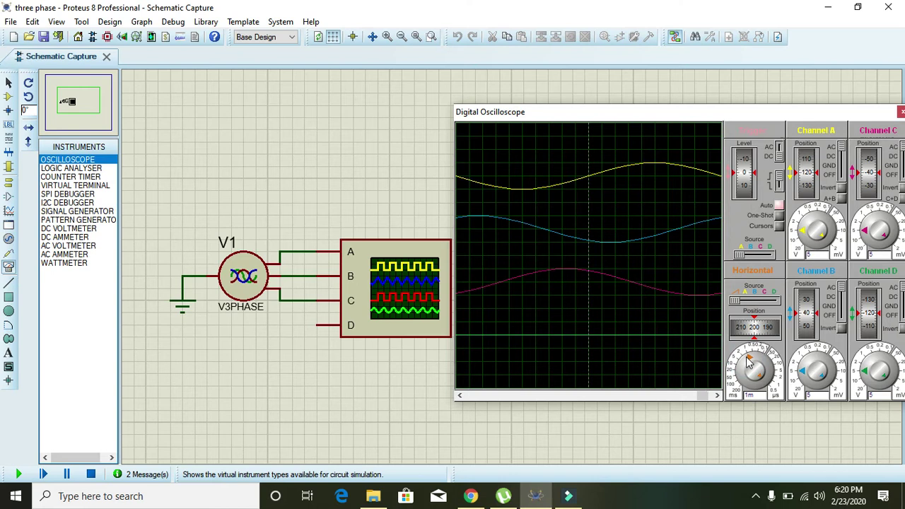
click(748, 359)
click(744, 365)
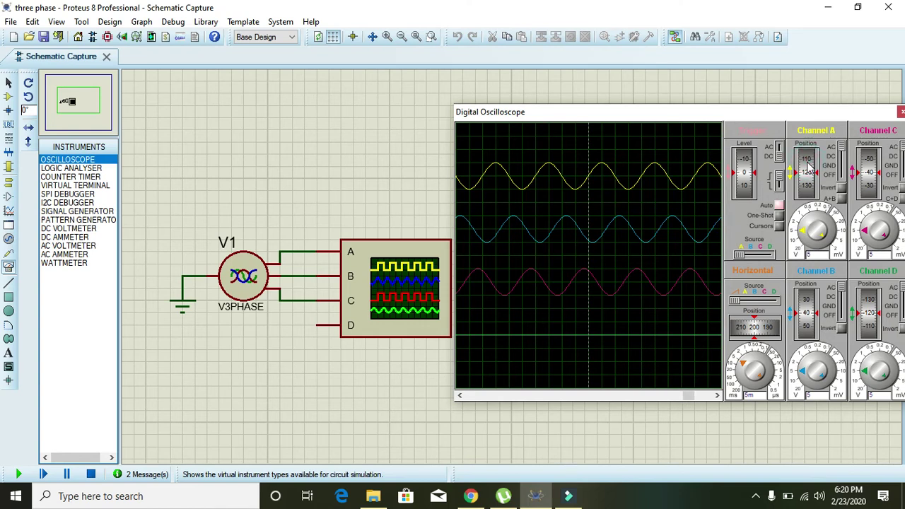
- Set the channel A and C Position rollers to 40 so both traces overlap channel B
drag(810, 166, 810, 182)
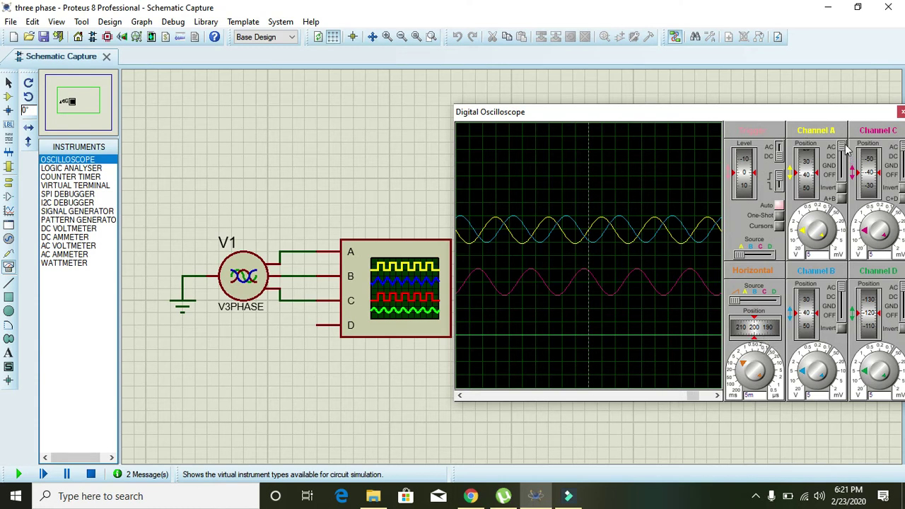
drag(874, 185, 868, 157)
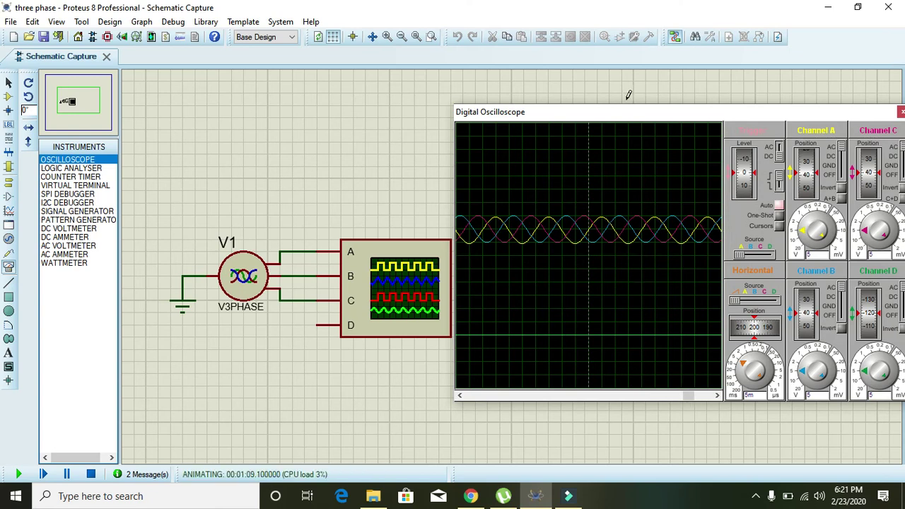
drag(641, 115, 686, 131)
click(667, 114)
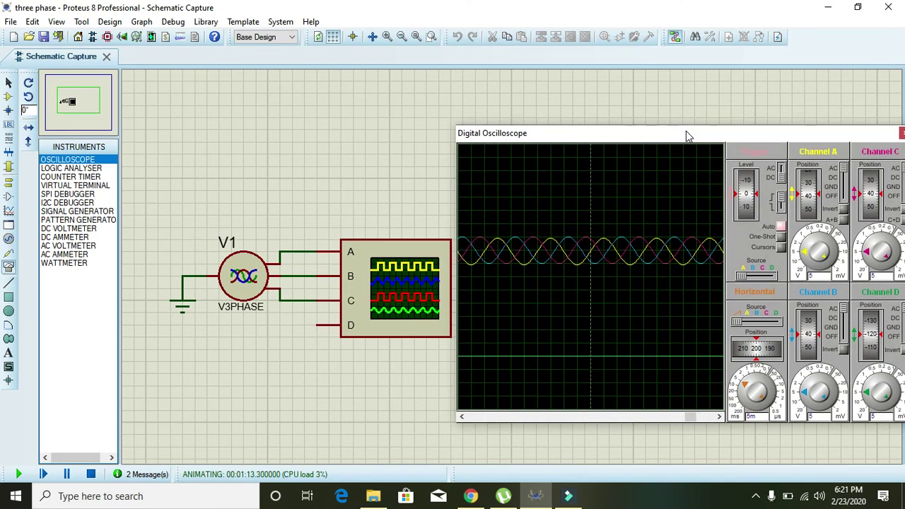